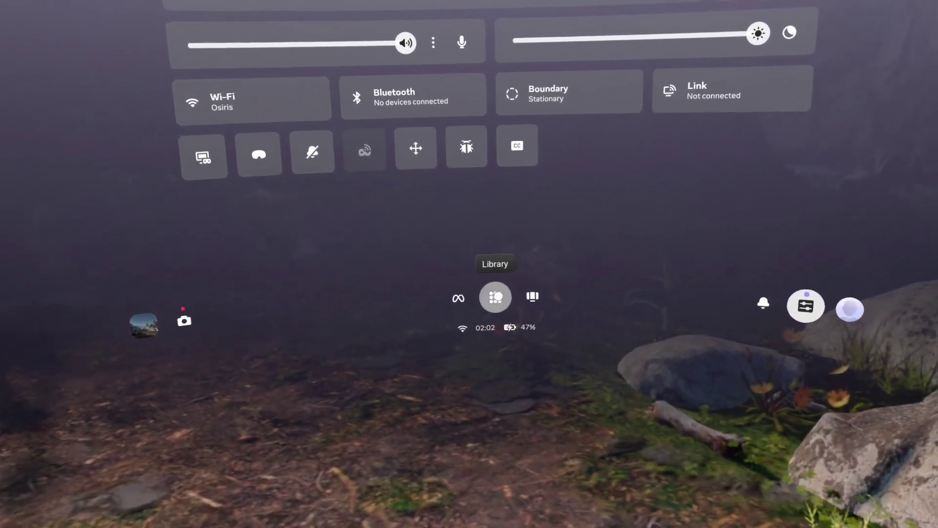
Step: Open the app Library showing all pinned apps and worlds
click(520, 417)
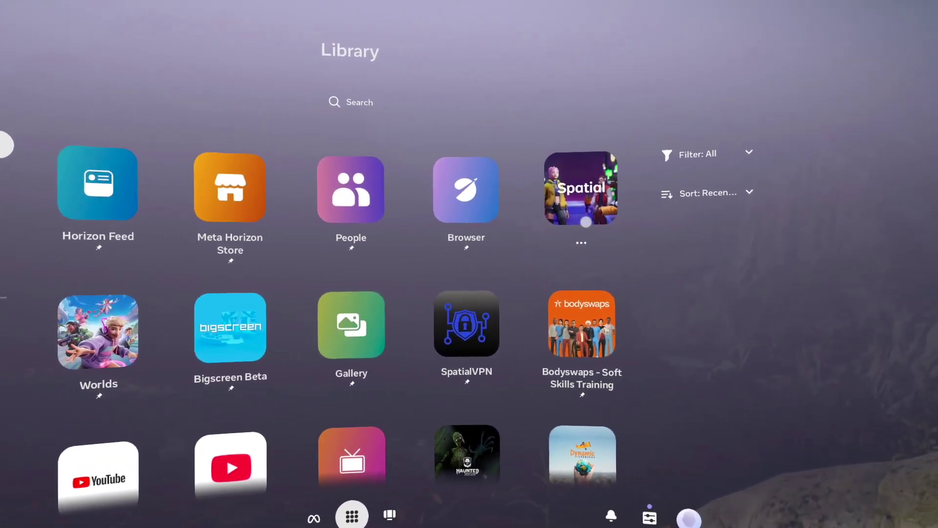
Step: From the Spatial tile's options menu, open Spatial's Store details page
click(572, 242)
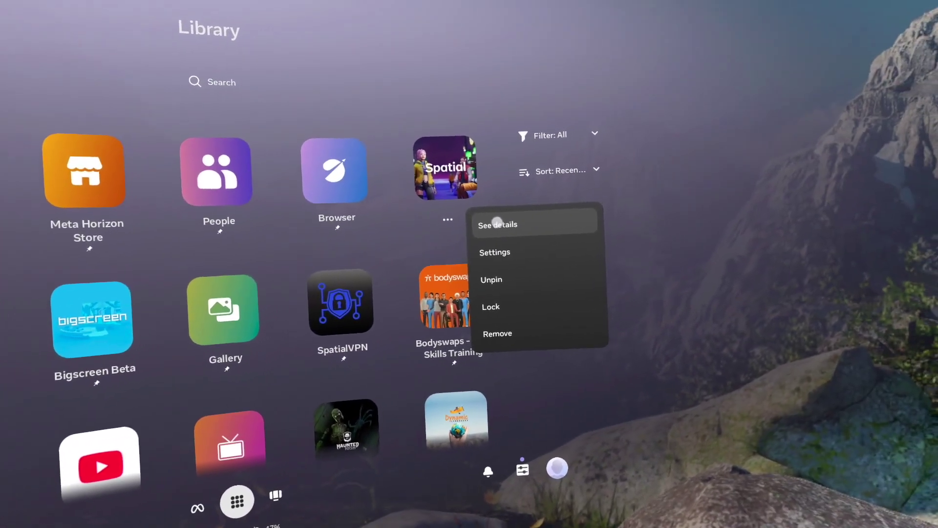
click(491, 229)
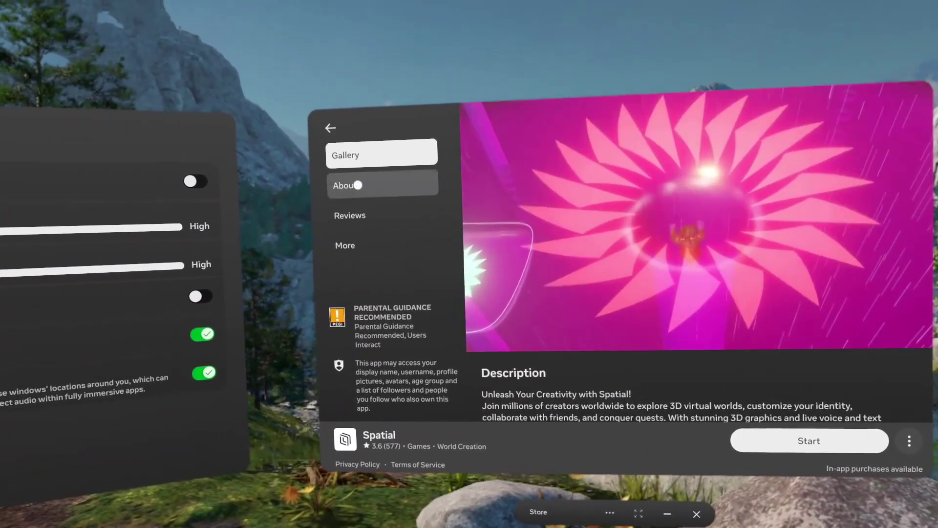
Step: View Spatial's About and Reviews sections, then close the Store window
click(348, 175)
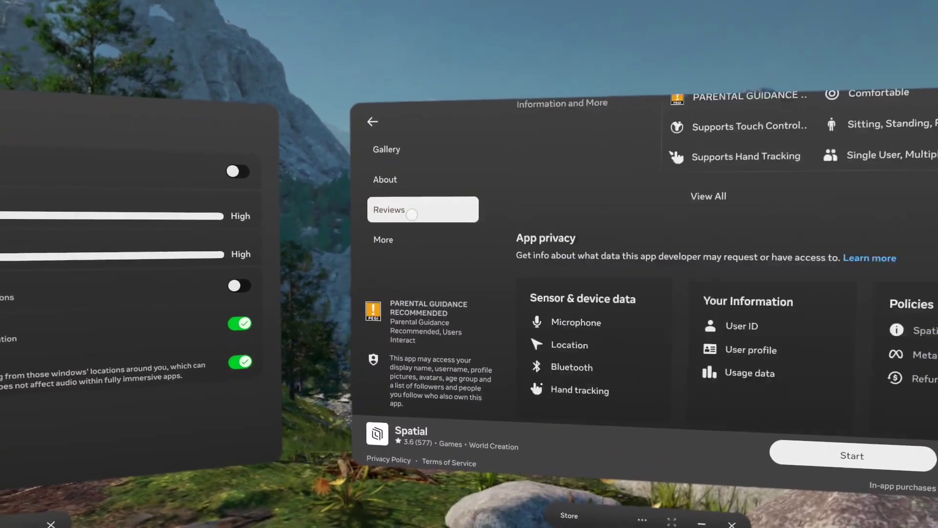
click(413, 214)
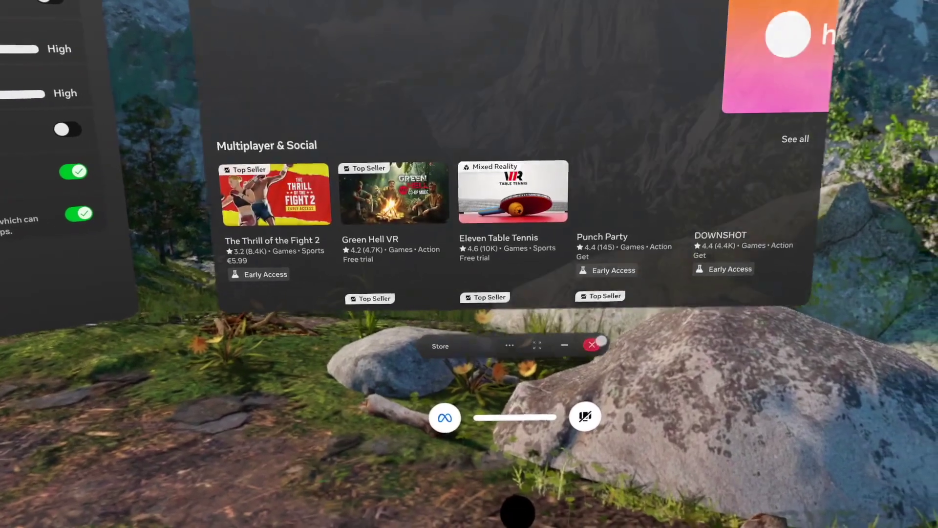
click(607, 350)
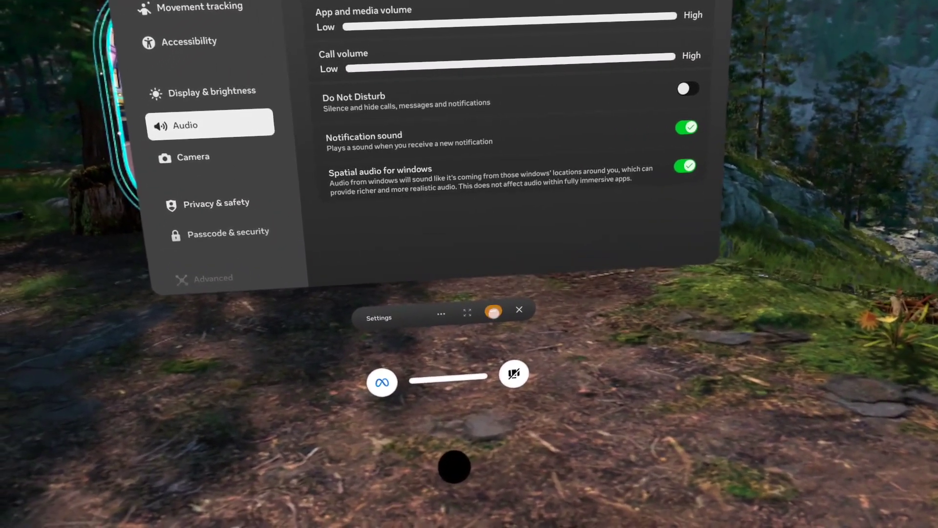
Step: Minimize the Settings window, with the Audio settings panel still open
click(495, 310)
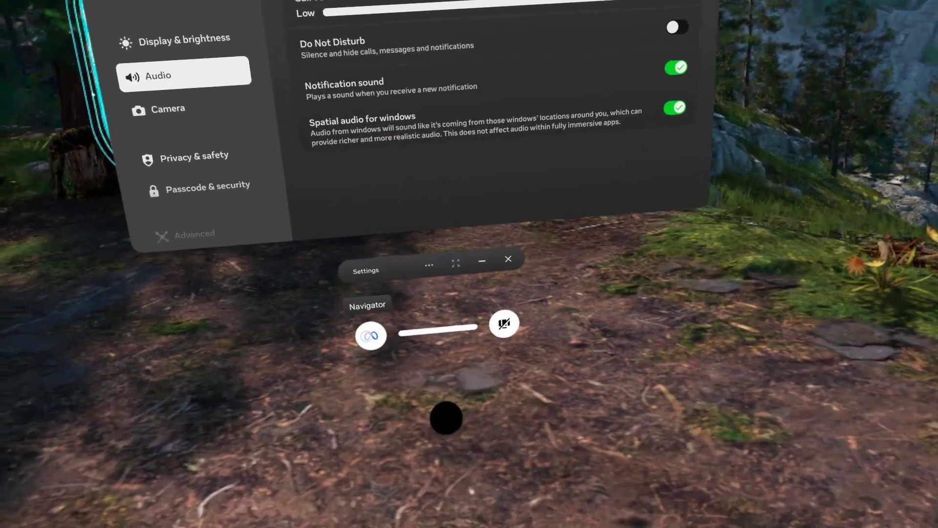
Step: Launch Meta Quest Browser from Library and open the 'Hallo en hulp vragen' bookmark
click(355, 370)
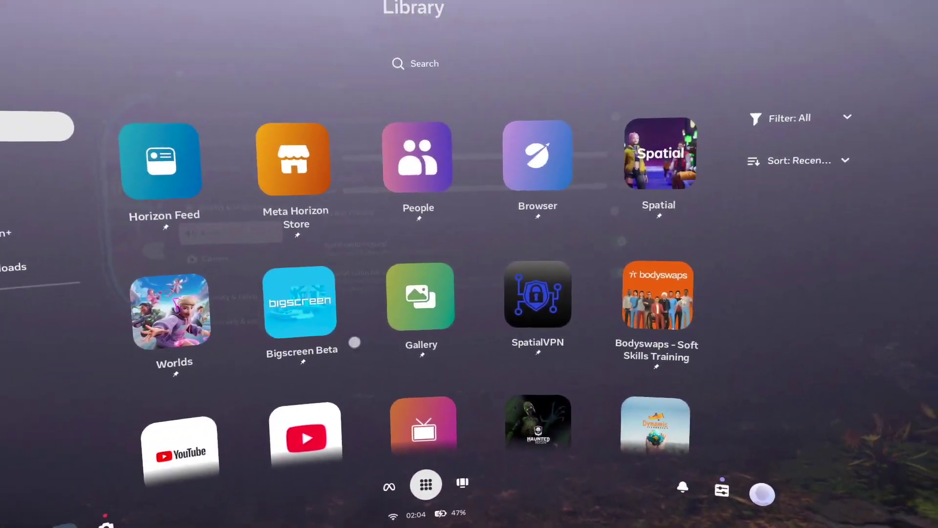
click(537, 161)
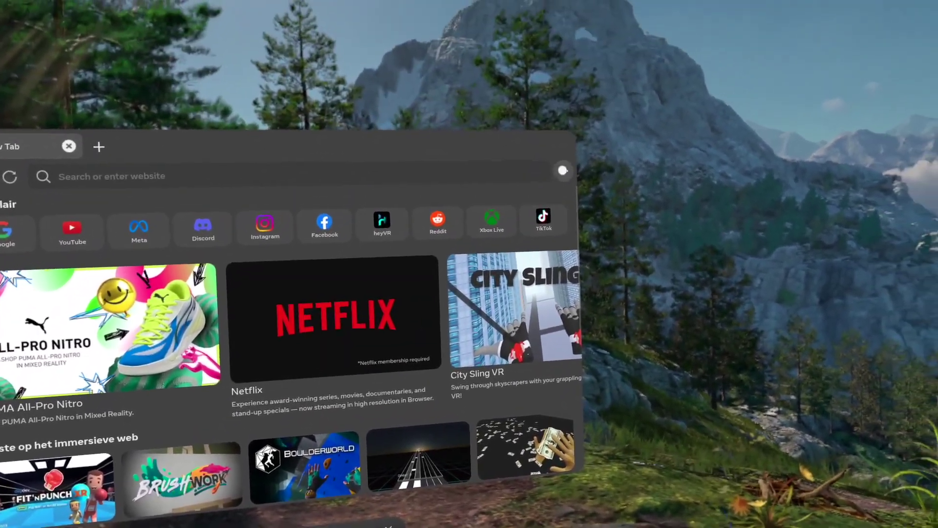
click(562, 164)
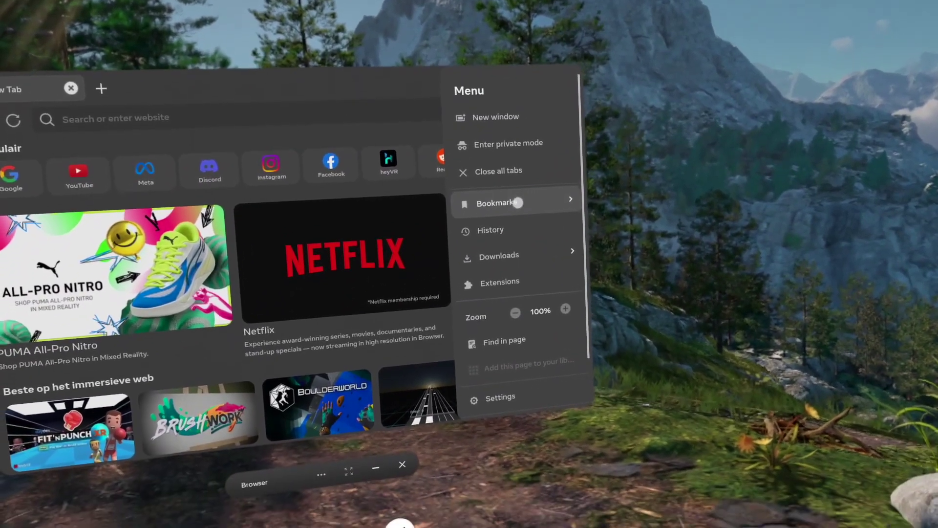
click(514, 200)
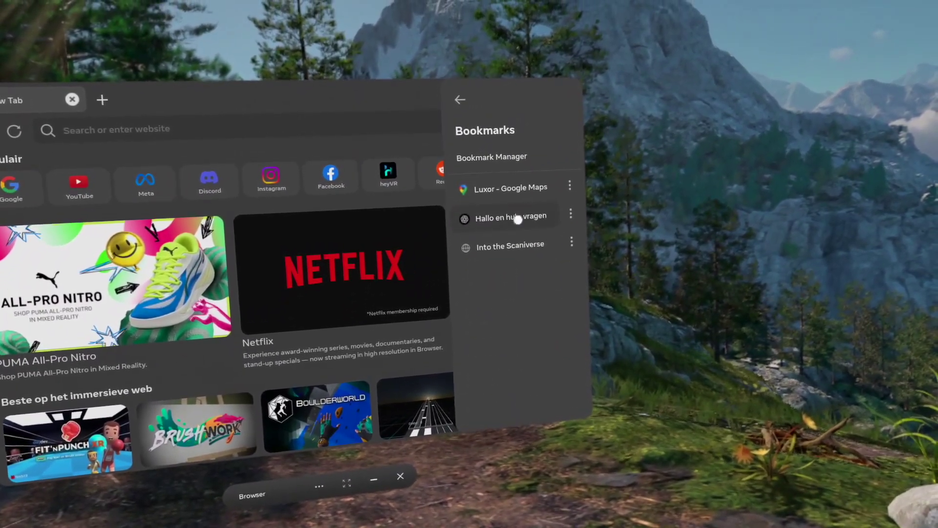
click(518, 217)
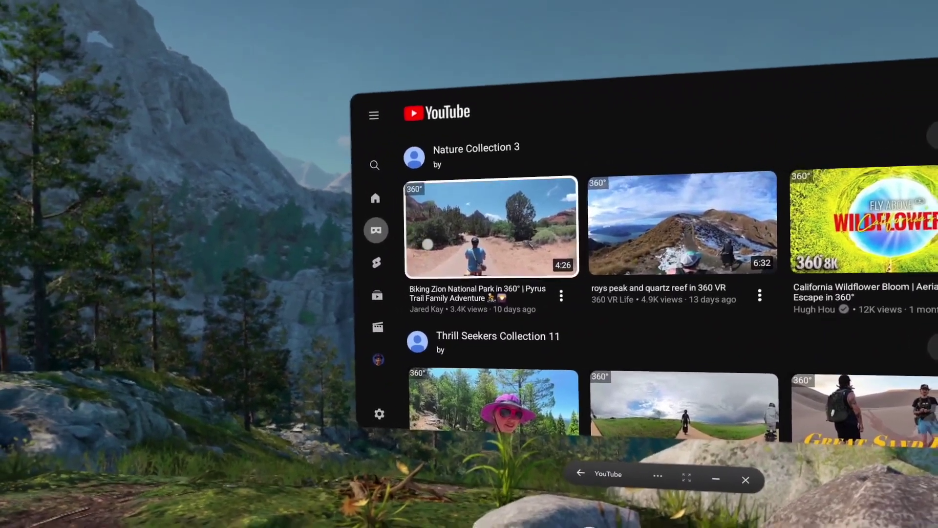
scroll(427, 243, down, 3)
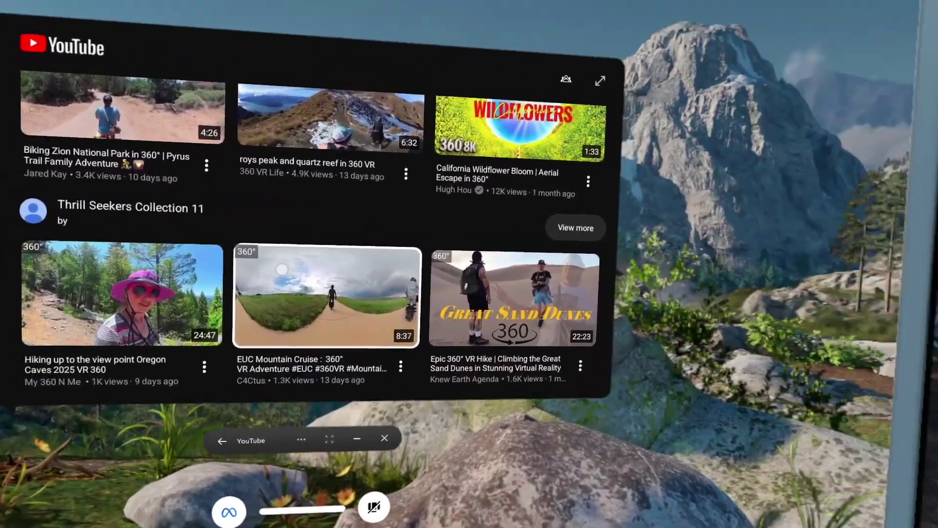
scroll(193, 218, down, 2)
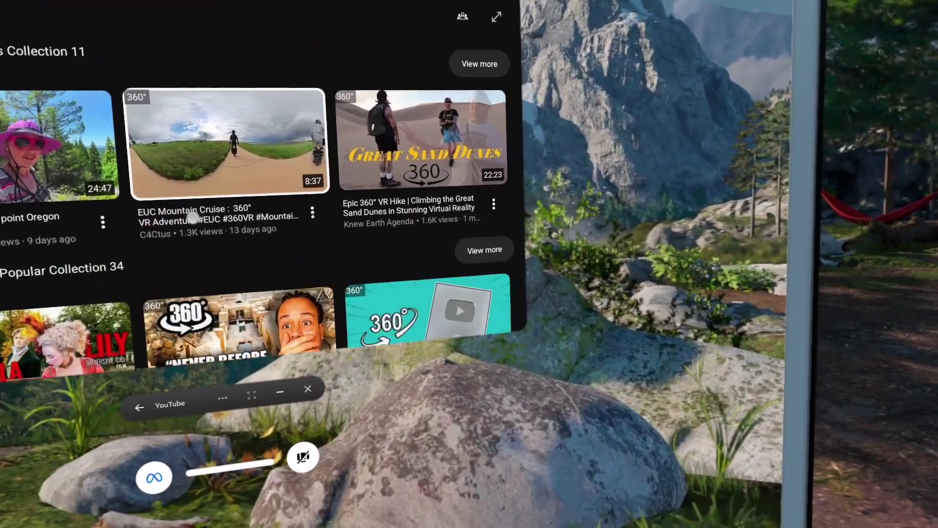
scroll(192, 217, down, 3)
scroll(293, 213, down, 2)
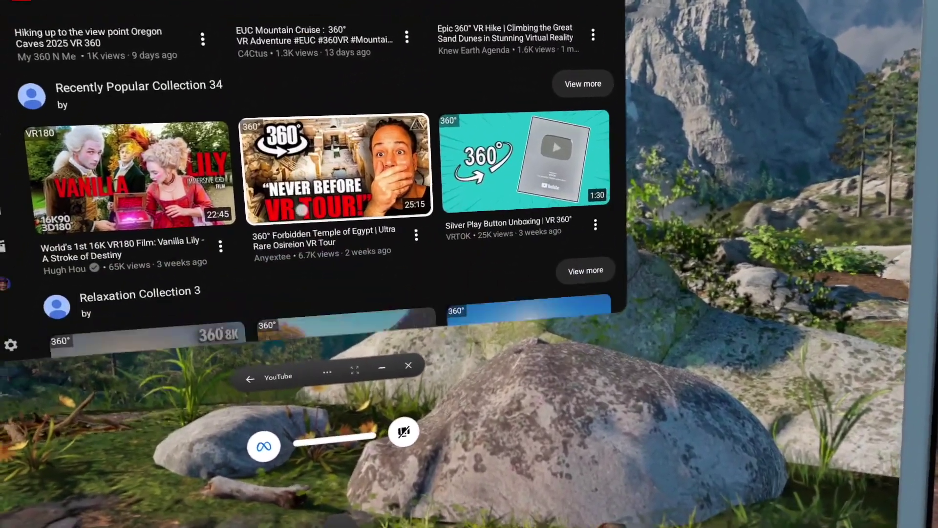
scroll(331, 214, down, 3)
scroll(389, 220, down, 2)
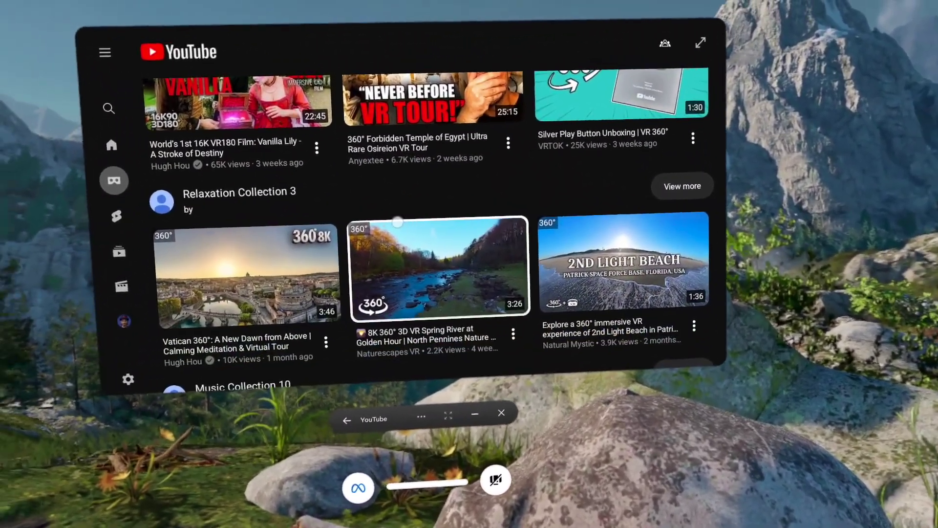
scroll(432, 219, down, 2)
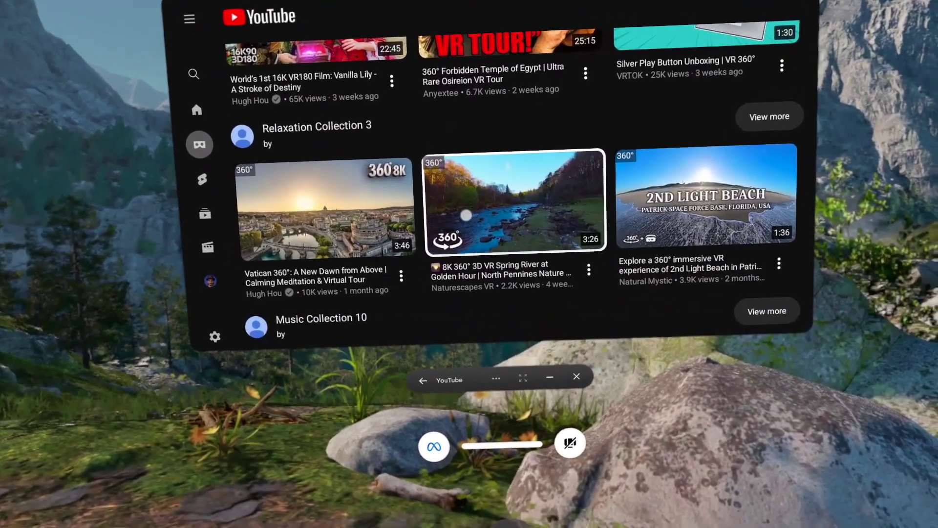
scroll(410, 217, down, 3)
scroll(345, 220, down, 2)
scroll(353, 220, down, 3)
scroll(338, 242, down, 2)
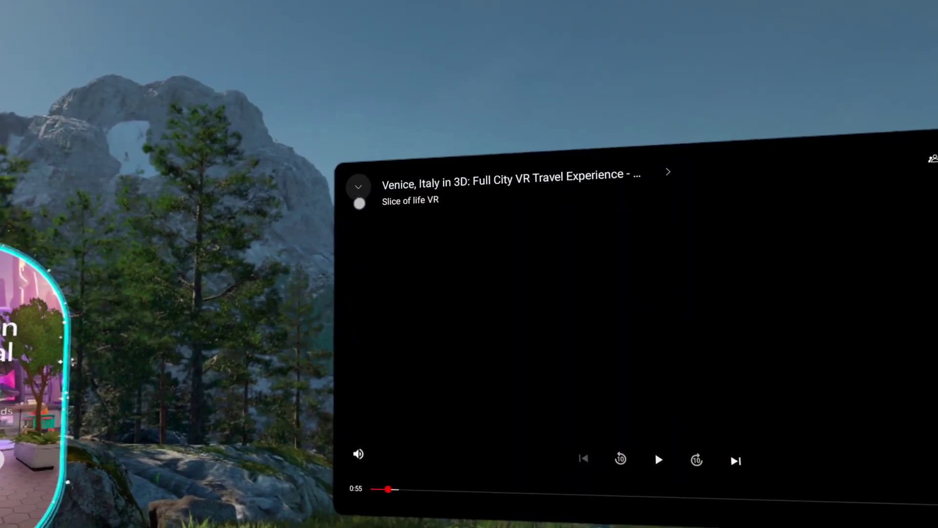
Step: Shrink the paused Venice video to a mini-player and return to the Recommended feed
click(359, 189)
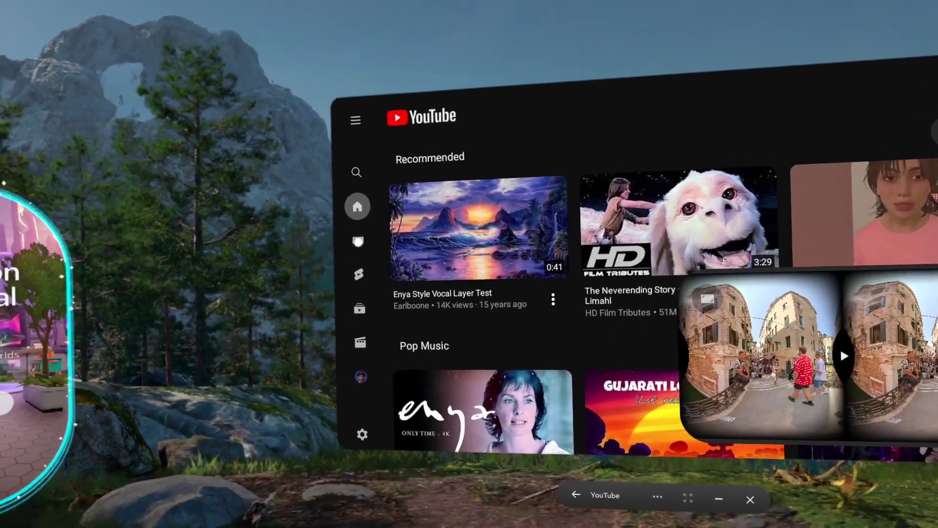
Step: Go to the 360° VR section and open the Vatican 360° dawn video
click(358, 241)
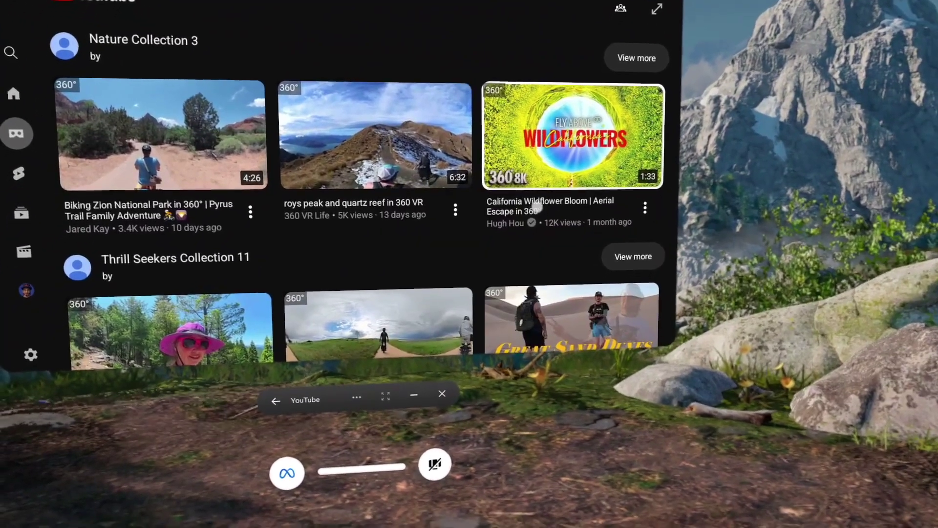
scroll(532, 184, down, 5)
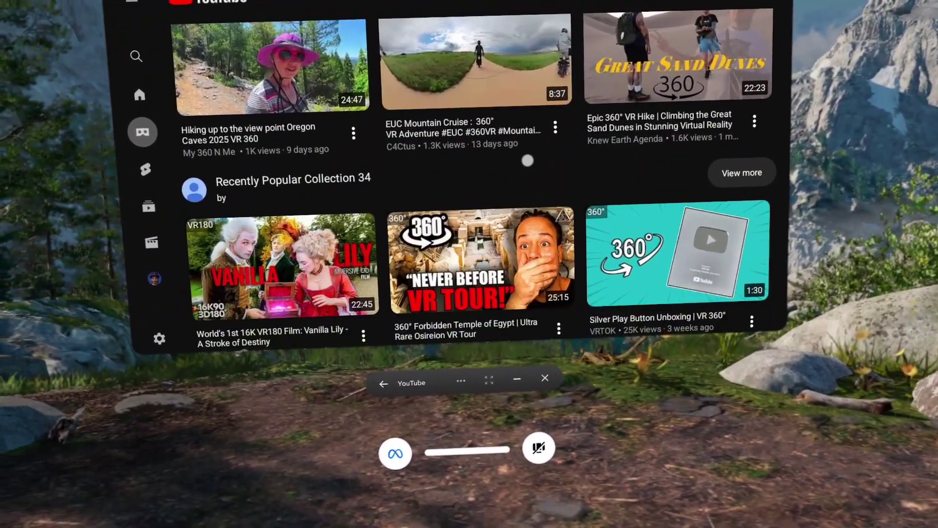
scroll(528, 159, down, 3)
scroll(505, 163, down, 3)
scroll(476, 169, down, 2)
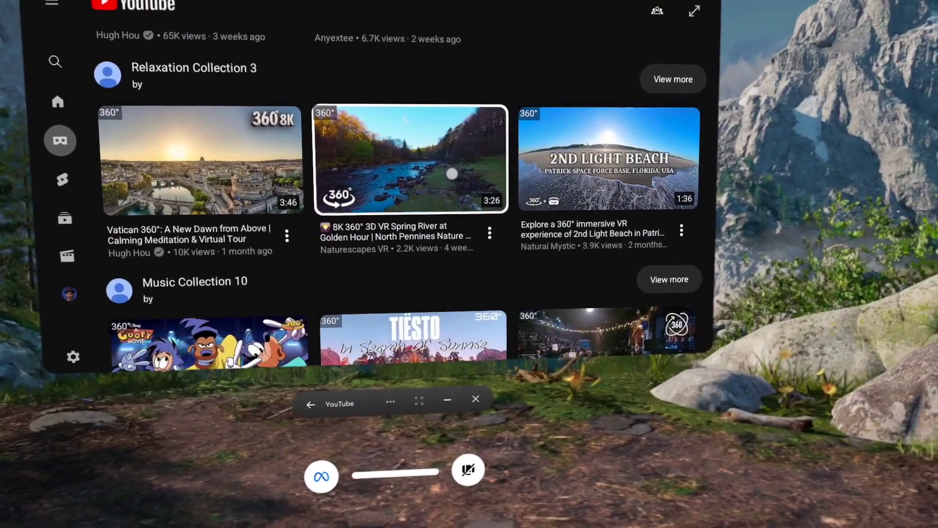
scroll(452, 174, down, 2)
scroll(440, 180, down, 1)
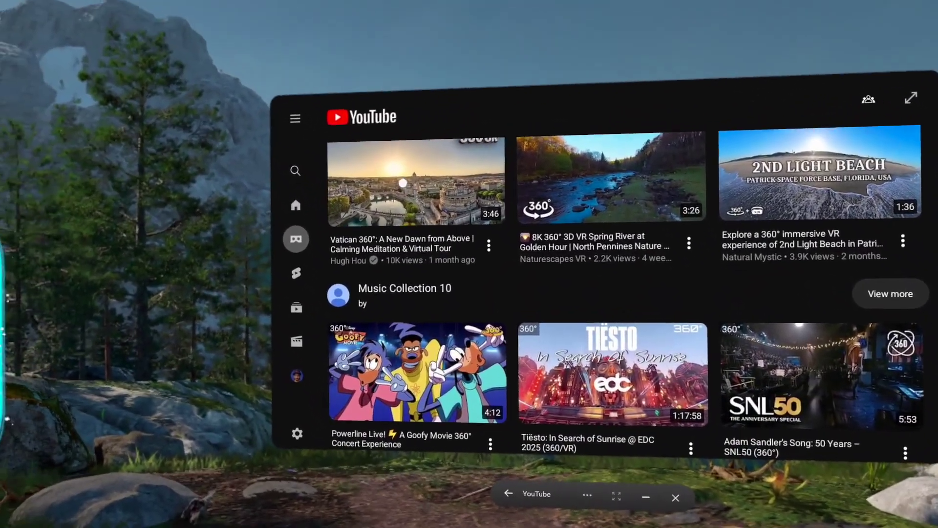
click(405, 184)
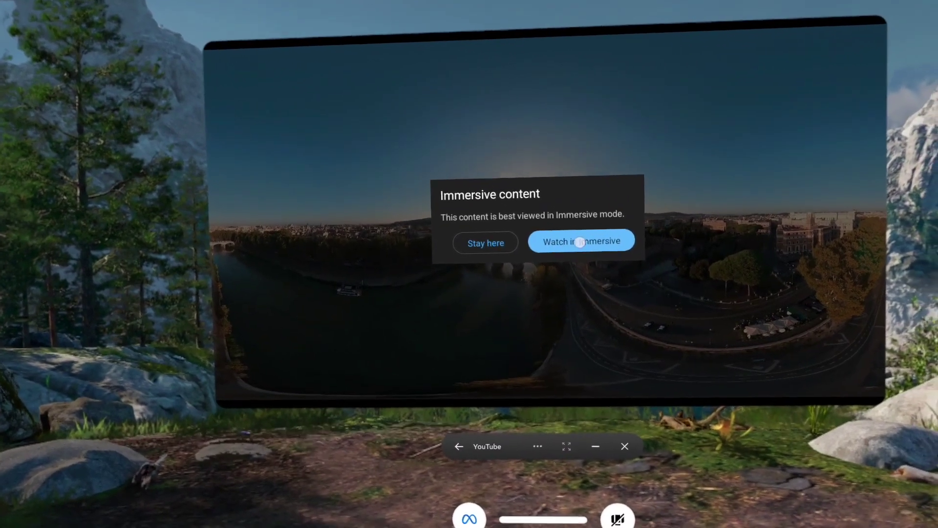
Step: Watch the Vatican video immersively, pause it at 0:38, and close YouTube
click(575, 241)
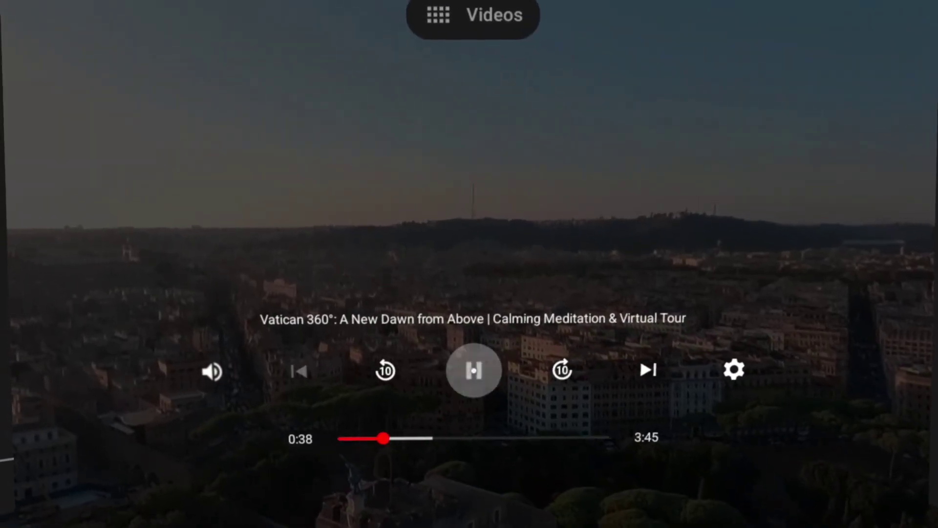
click(474, 370)
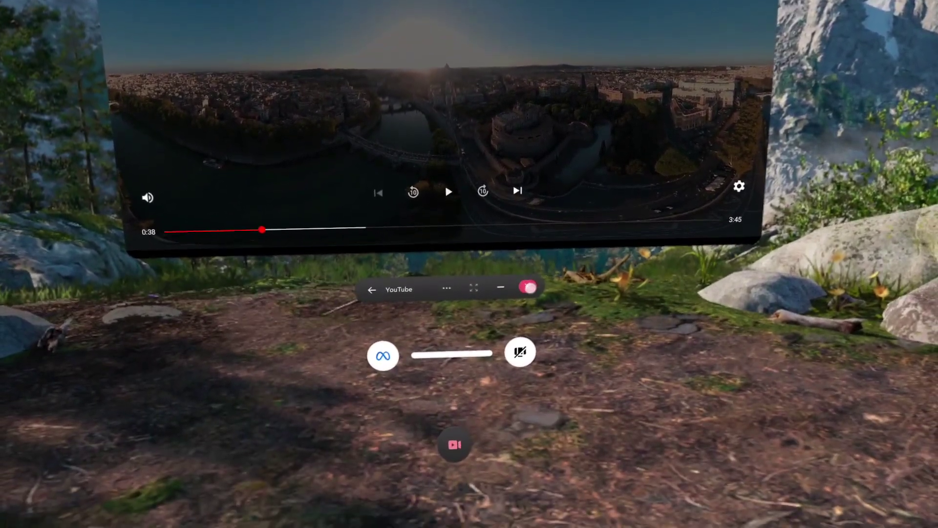
click(527, 288)
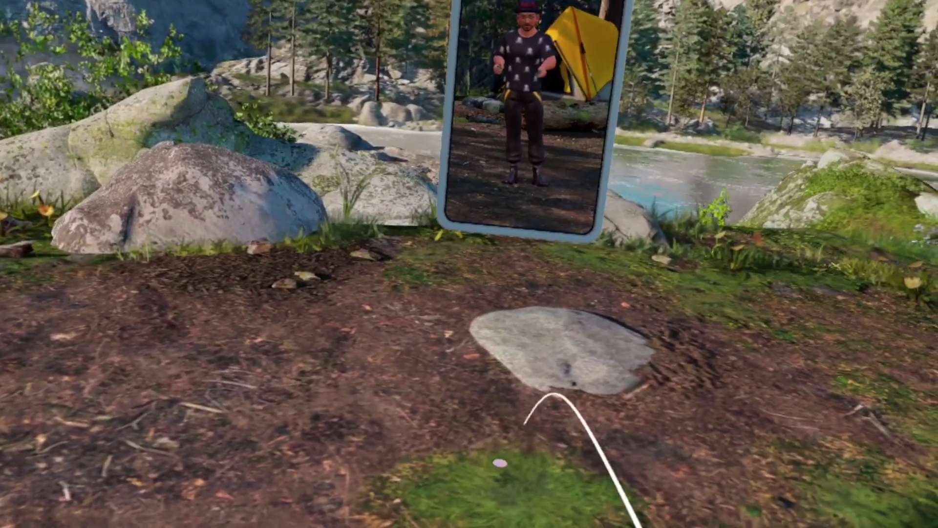
Step: Teleport forward to the avatar mirror in the home environment
click(503, 452)
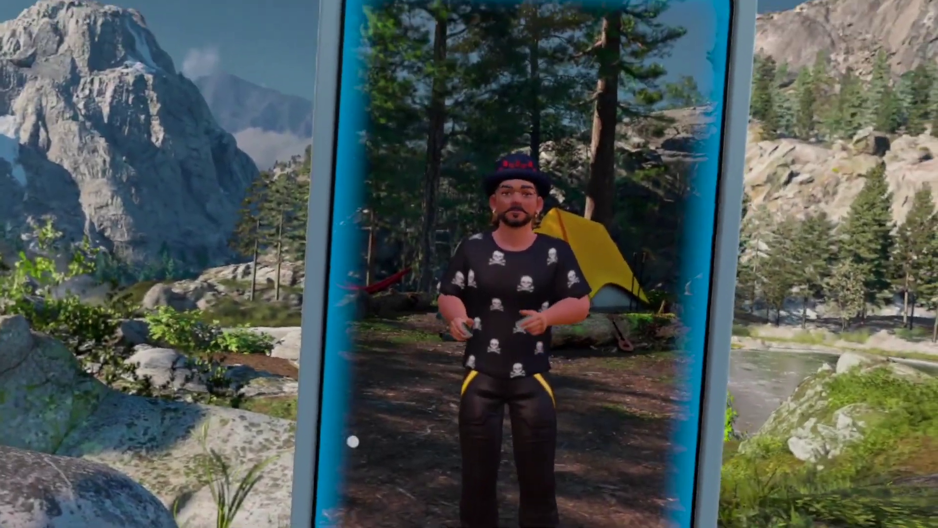